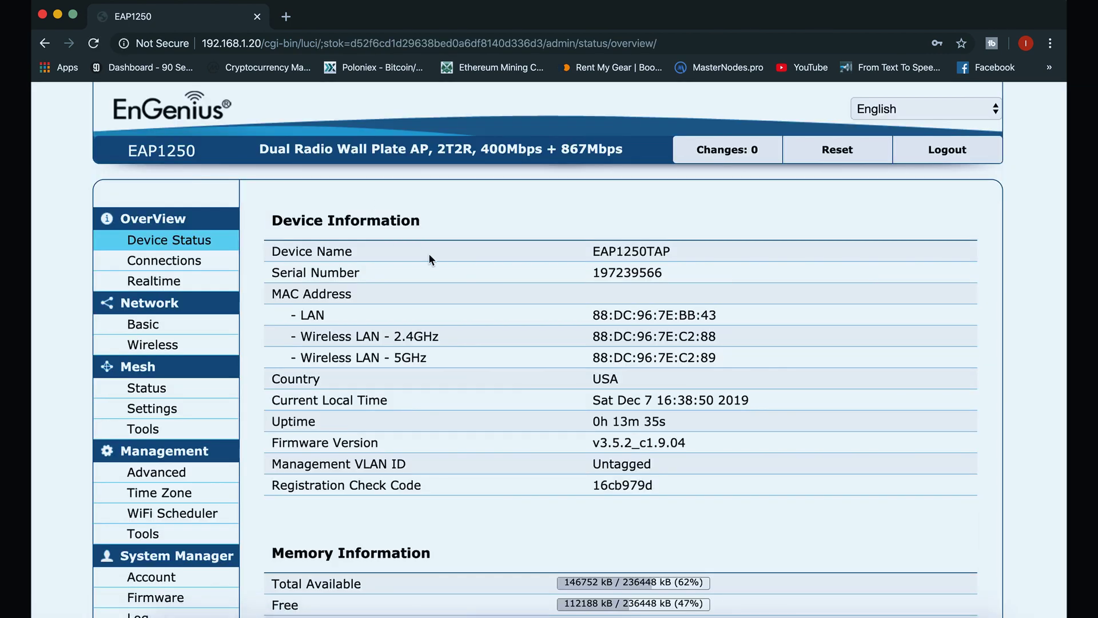
scroll(429, 259, down, 3)
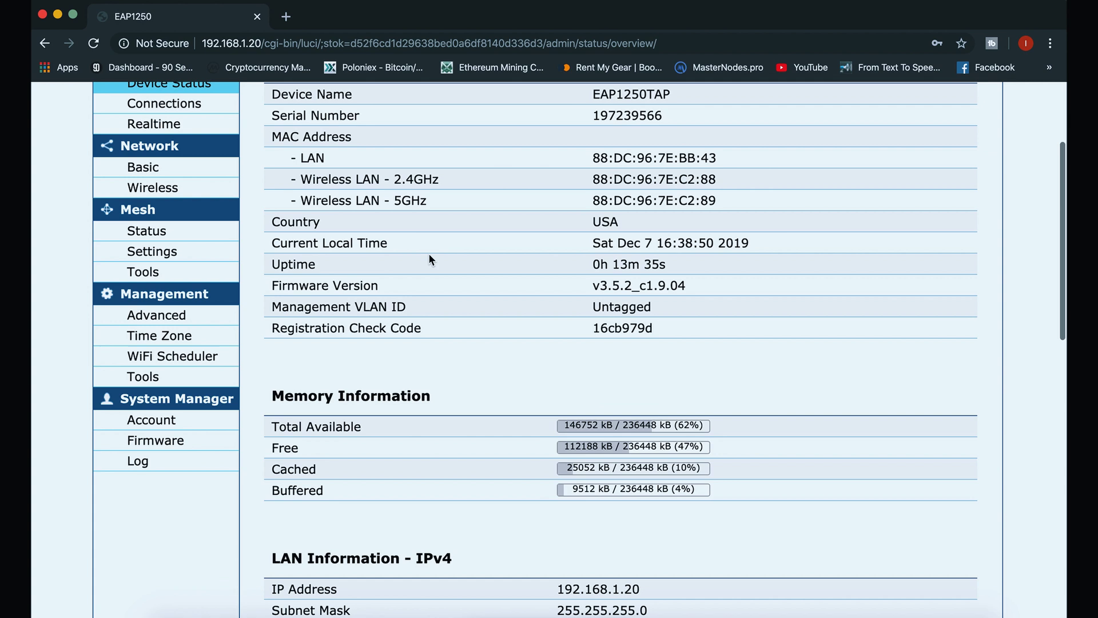
scroll(430, 258, down, 2)
scroll(430, 258, down, 3)
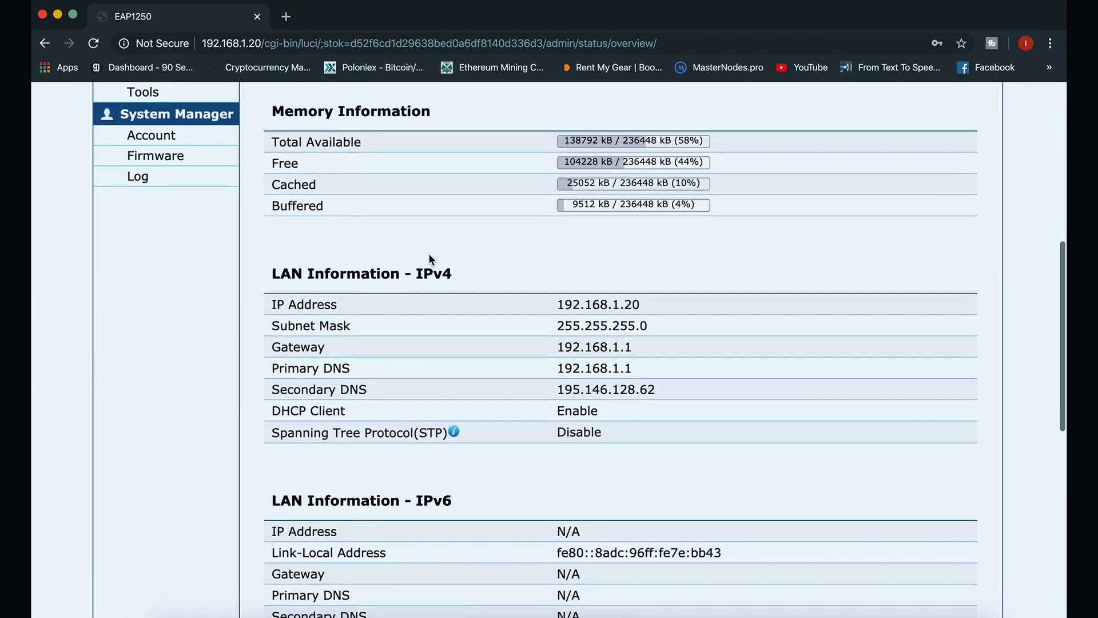
scroll(430, 259, down, 2)
scroll(430, 258, down, 2)
scroll(430, 259, down, 5)
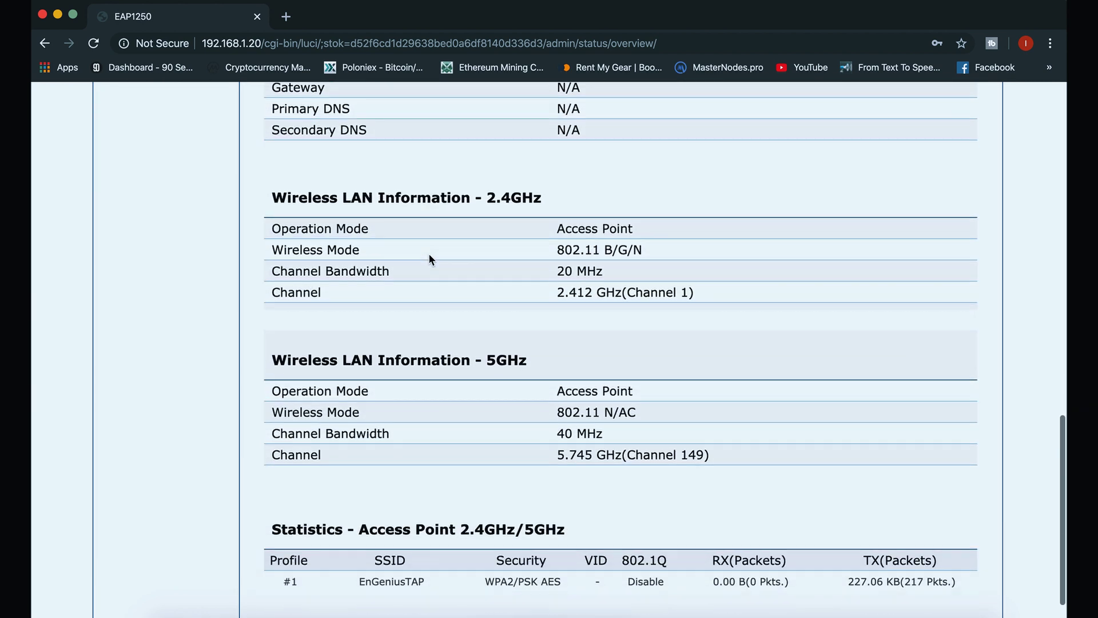
scroll(430, 258, up, 15)
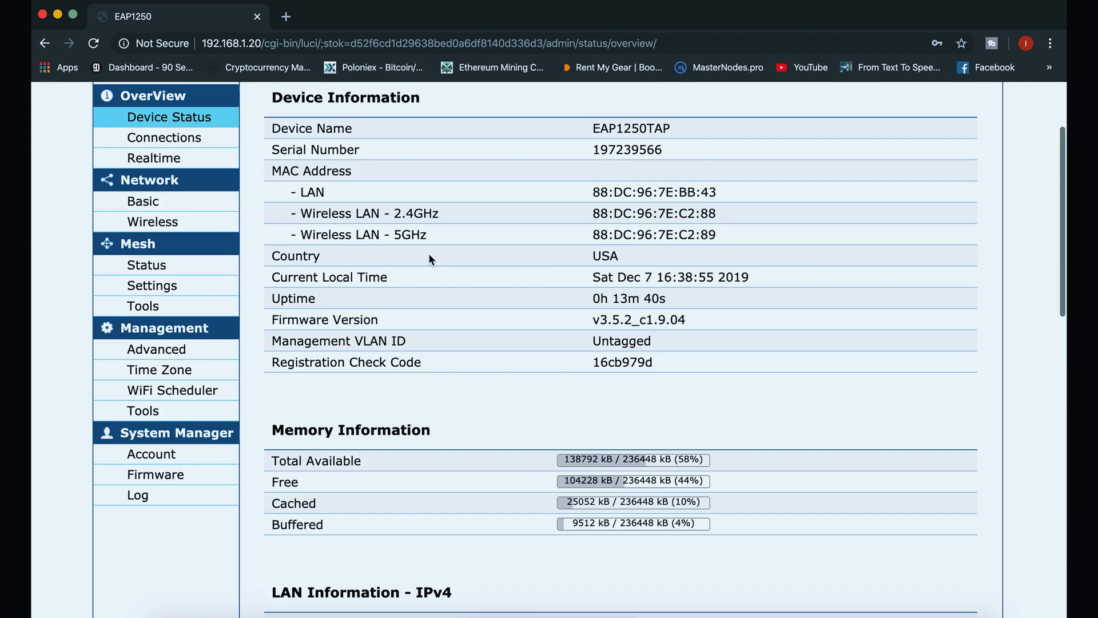
Open Network > Wireless and scroll to the access point SSID table showing EnGeniusTAP
click(147, 205)
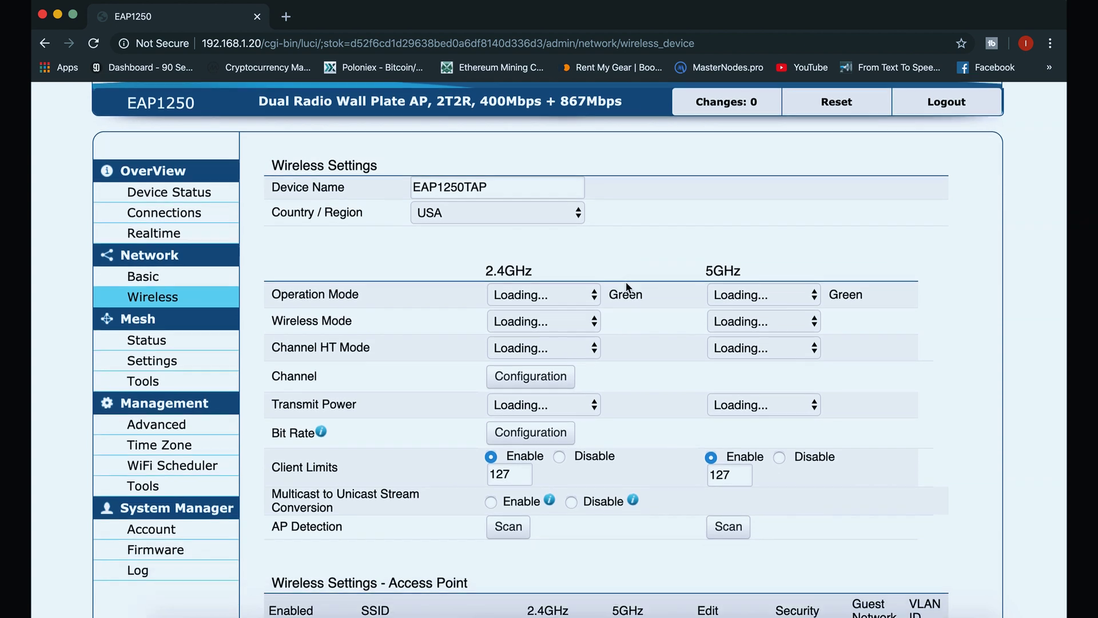
scroll(625, 282, down, 5)
scroll(625, 282, down, 2)
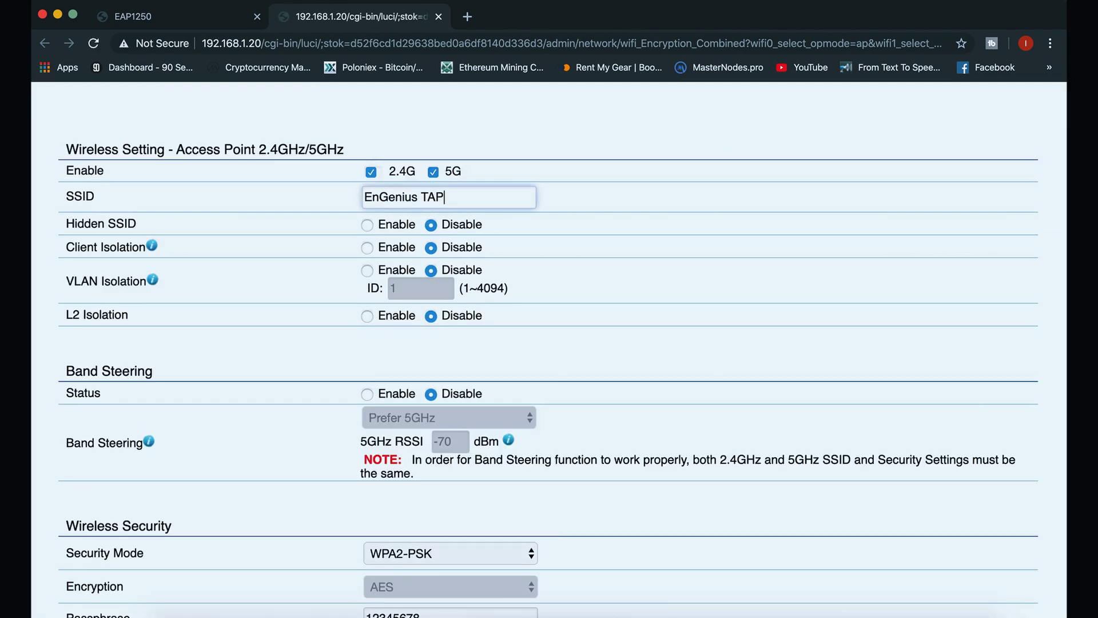
Scroll down the SSID edit page to the security, fast roaming, MAC filter and traffic shaping settings
scroll(490, 278, down, 6)
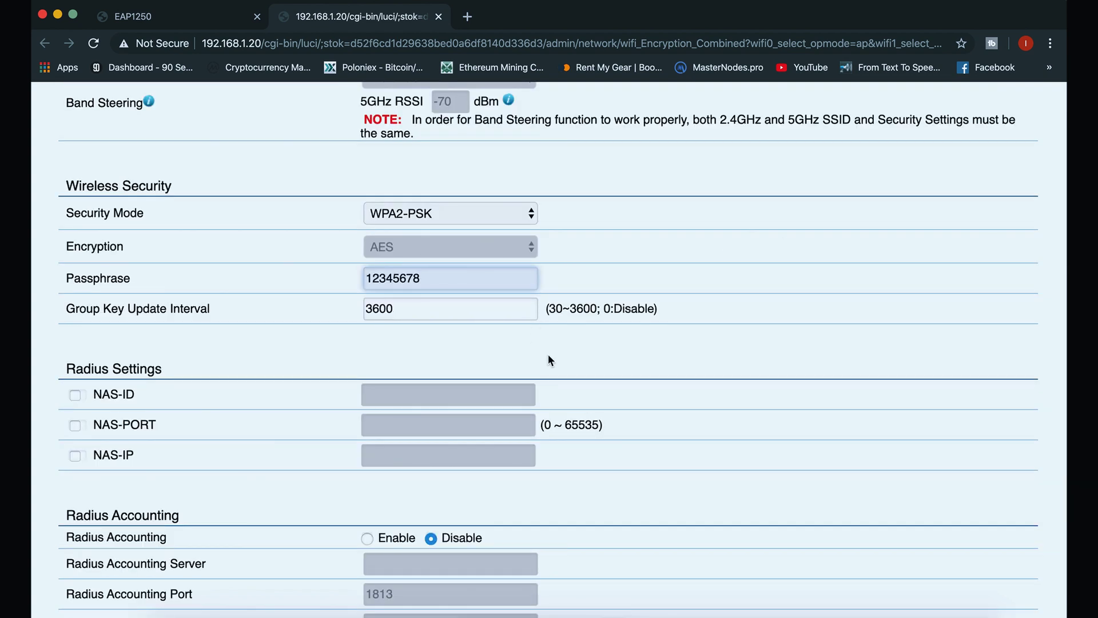
scroll(548, 360, down, 3)
scroll(548, 361, down, 3)
scroll(595, 369, down, 3)
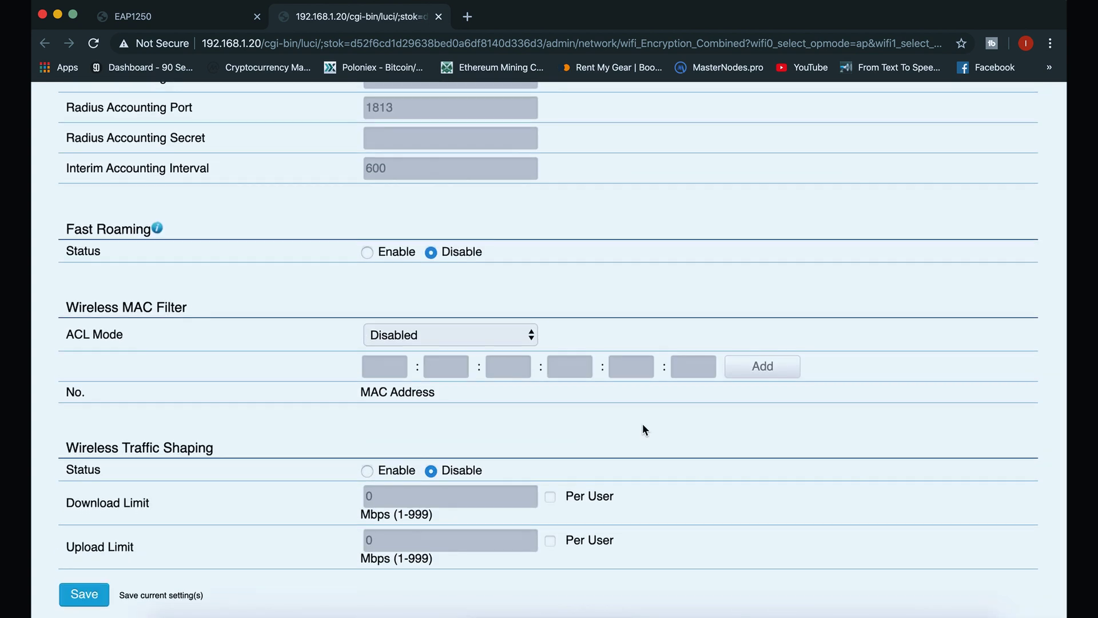